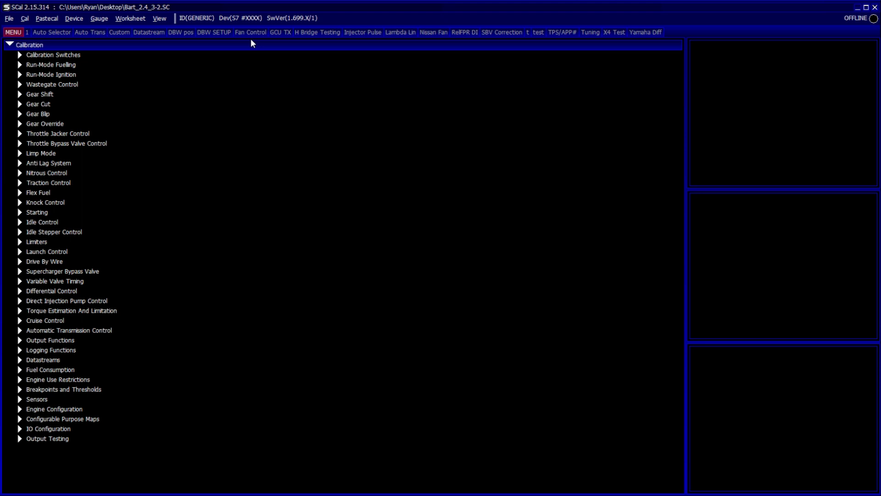
# Expand Configurable Purpose Maps, briefly open the 2D map list, then collapse it again
pyautogui.doubleClick(82, 419)
pyautogui.doubleClick(81, 429)
pyautogui.scroll(-1, 177, 320)
pyautogui.scroll(3, 174, 316)
pyautogui.doubleClick(95, 113)
# Show only customised categories and expand Configurable Purpose Maps with its 2D and 3D lists
pyautogui.click(161, 18)
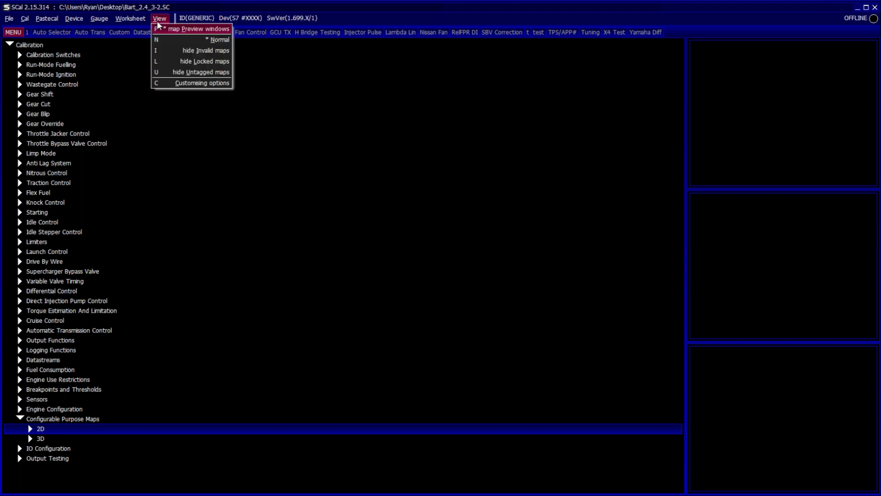
pyautogui.click(194, 83)
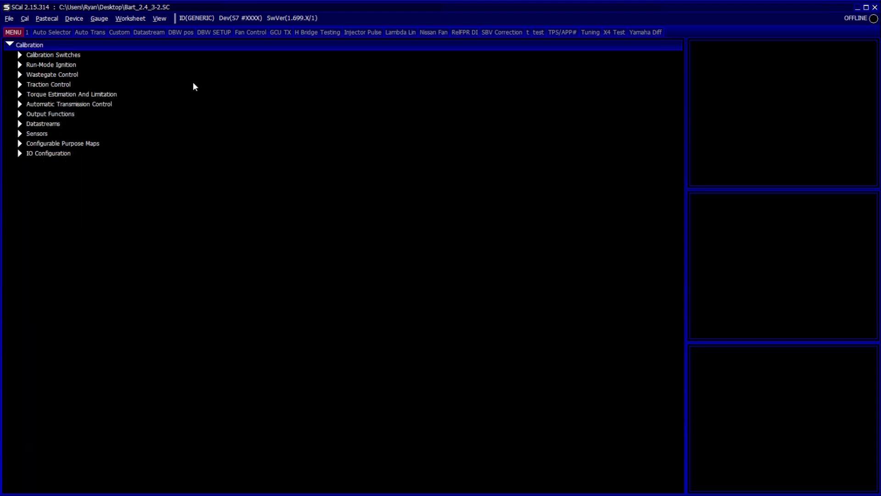
pyautogui.click(102, 144)
pyautogui.click(95, 154)
pyautogui.click(45, 459)
pyautogui.scroll(5, 182, 282)
pyautogui.scroll(8, 182, 281)
pyautogui.scroll(-2, 183, 281)
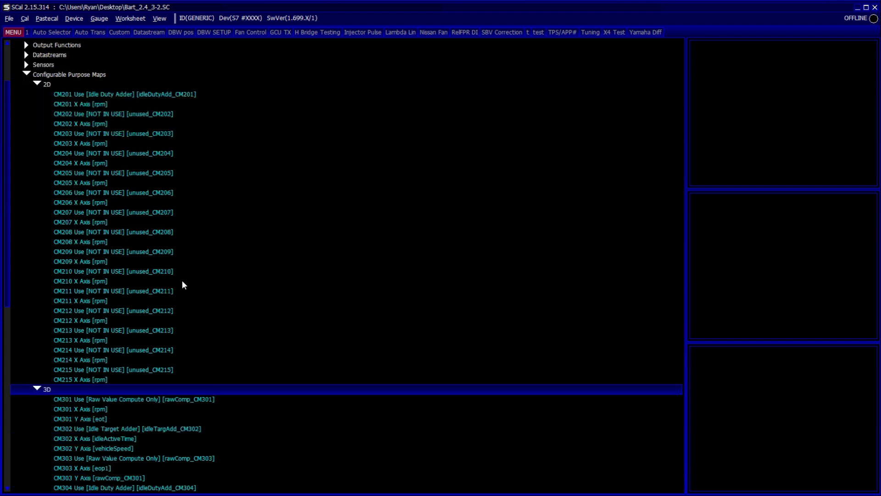
pyautogui.scroll(-7, 182, 285)
pyautogui.press('Down')
pyautogui.press('Down')
pyautogui.press('Down')
pyautogui.press('Down')
pyautogui.press('Down')
pyautogui.press('Down')
pyautogui.press('Down')
pyautogui.press('Down')
pyautogui.press('Down')
pyautogui.press('Down')
pyautogui.press('Down')
pyautogui.press('Down')
pyautogui.press('Down')
pyautogui.press('Down')
pyautogui.press('Down')
pyautogui.press('Down')
pyautogui.press('Down')
pyautogui.press('Down')
pyautogui.press('Down')
pyautogui.press('Down')
pyautogui.press('Down')
pyautogui.press('Down')
pyautogui.press('Return')
pyautogui.press('Return')
pyautogui.moveTo(276, 275); pyautogui.dragTo(280, 409)
pyautogui.press('Escape')
pyautogui.press('Escape')
pyautogui.doubleClick(178, 202)
pyautogui.press('Return')
pyautogui.press('Escape')
pyautogui.press('Escape')
pyautogui.press('Down')
pyautogui.click(141, 260)
pyautogui.click(111, 272)
pyautogui.click(116, 282)
pyautogui.click(134, 203)
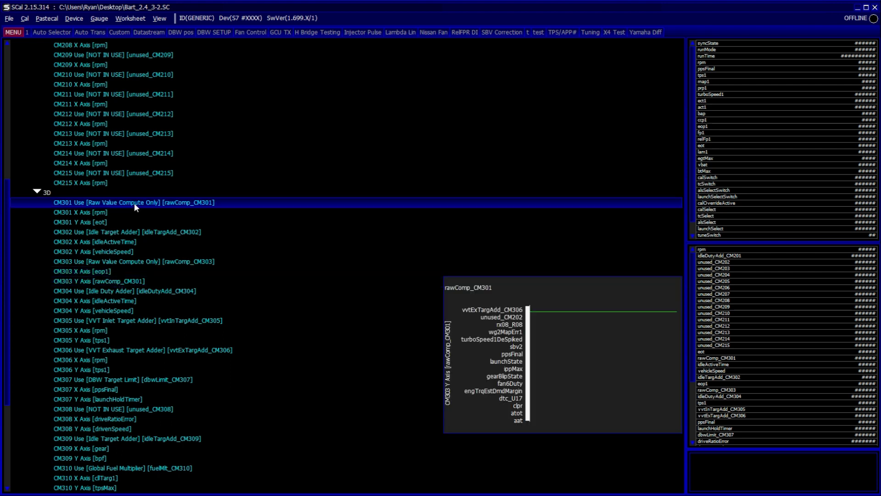
pyautogui.click(121, 261)
pyautogui.click(114, 271)
pyautogui.click(118, 280)
pyautogui.doubleClick(118, 281)
pyautogui.press('Return')
pyautogui.moveTo(307, 405); pyautogui.dragTo(322, 439)
pyautogui.press('Escape')
pyautogui.press('Escape')
# Turn off customised categories, expand Configurable Purpose Maps > 3D, and open the CM301 map
pyautogui.click(159, 15)
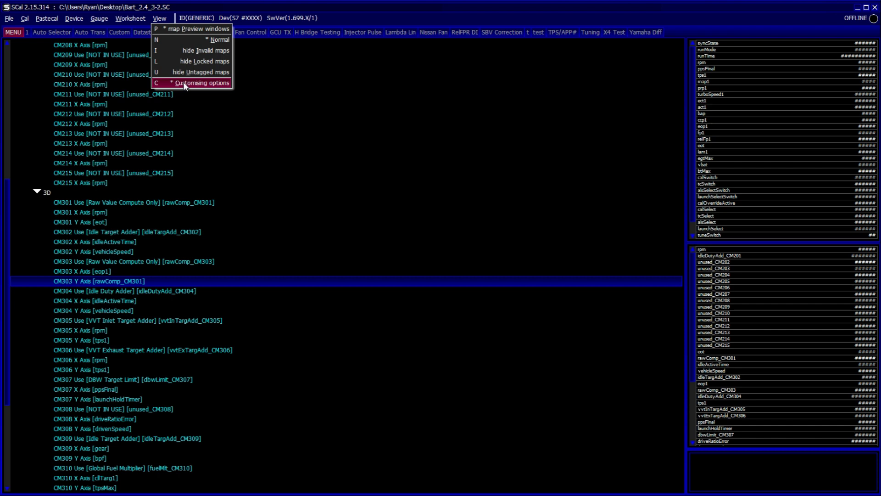
pyautogui.click(183, 82)
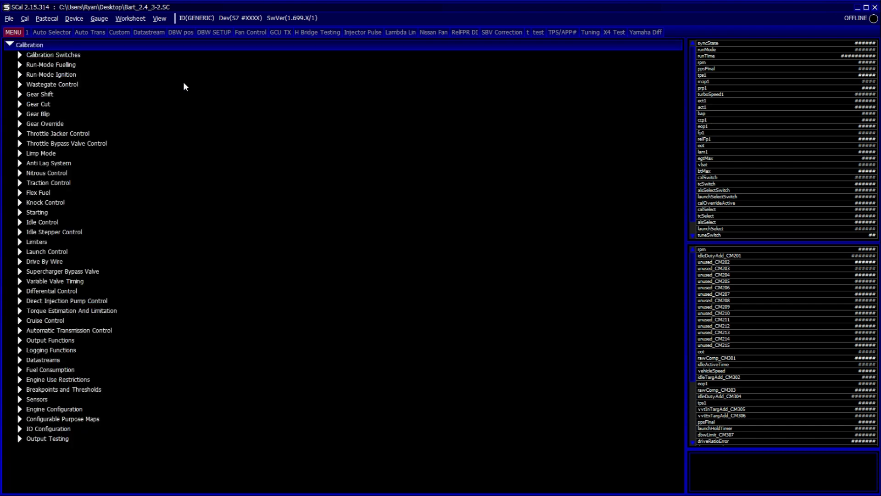
pyautogui.click(70, 418)
pyautogui.click(64, 438)
pyautogui.click(98, 56)
pyautogui.click(100, 60)
pyautogui.doubleClick(117, 96)
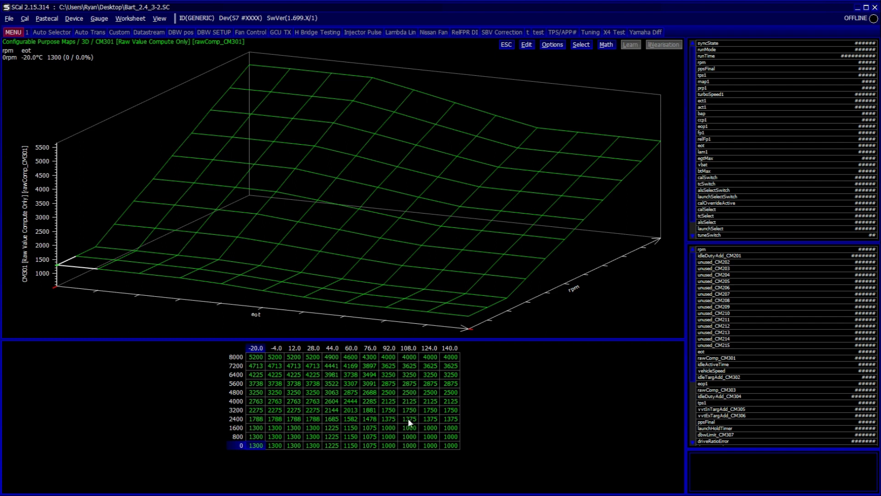
# Close CM301, open CM303 Raw Value Compute Only, and step along its first table row
pyautogui.press('Escape')
pyautogui.press('Down')
pyautogui.press('Down')
pyautogui.press('Down')
pyautogui.press('Down')
pyautogui.press('Down')
pyautogui.press('Down')
pyautogui.press('Down')
pyautogui.press('Down')
pyautogui.press('Down')
pyautogui.press('Down')
pyautogui.press('Return')
pyautogui.press('Right')
pyautogui.press('Right')
pyautogui.press('Right')
pyautogui.press('Right')
pyautogui.press('Right')
pyautogui.press('Right')
pyautogui.press('Right')
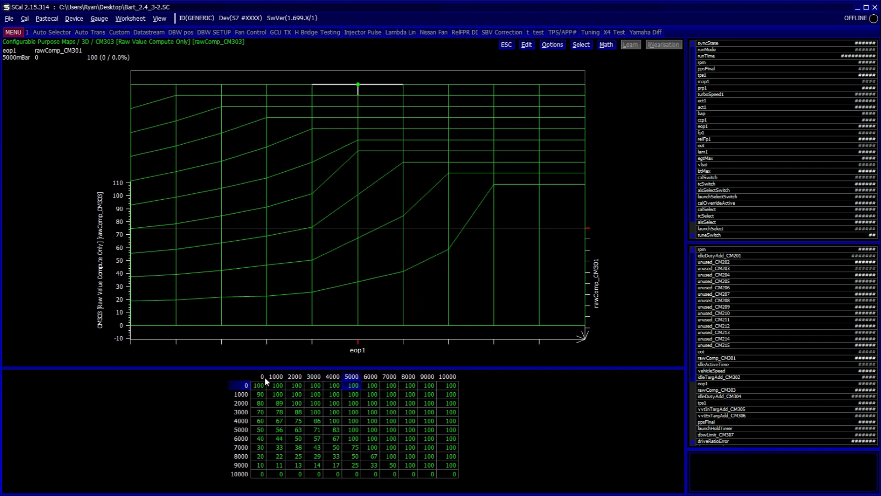